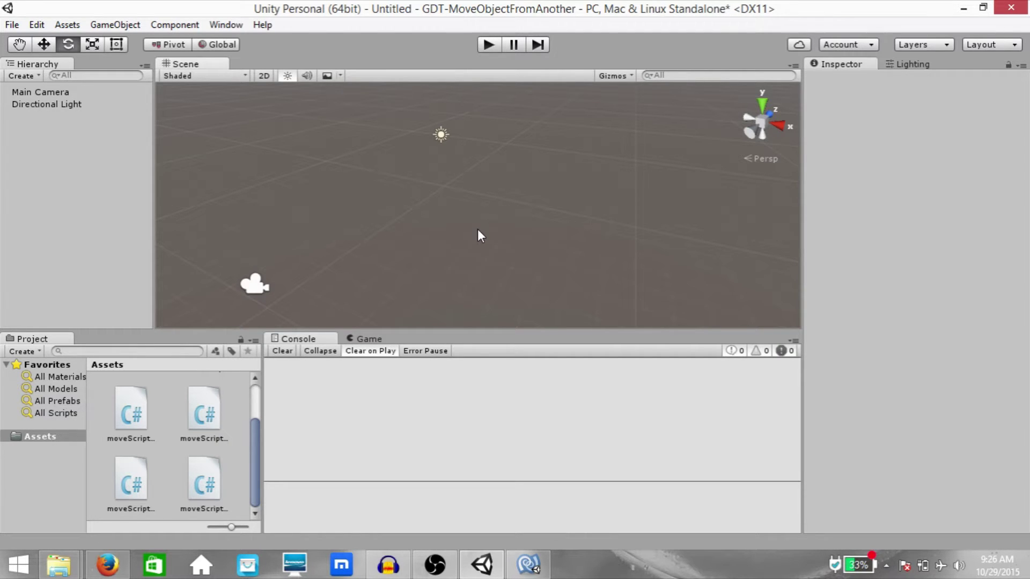
# Create a cube and a sphere from the 3D Object menu
pyautogui.click(115, 24)
pyautogui.moveTo(131, 75)
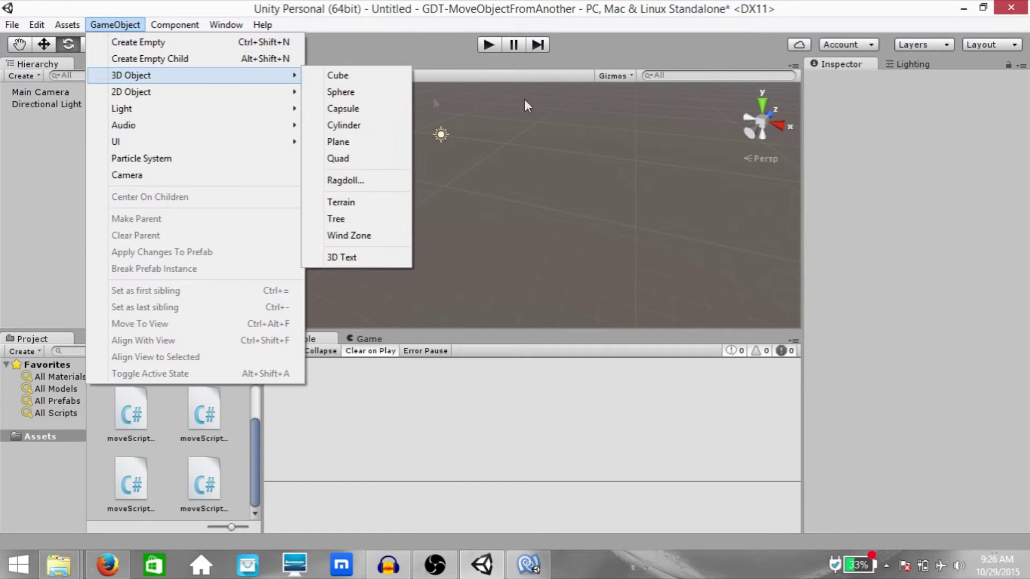
pyautogui.click(340, 75)
pyautogui.click(115, 25)
pyautogui.moveTo(223, 75)
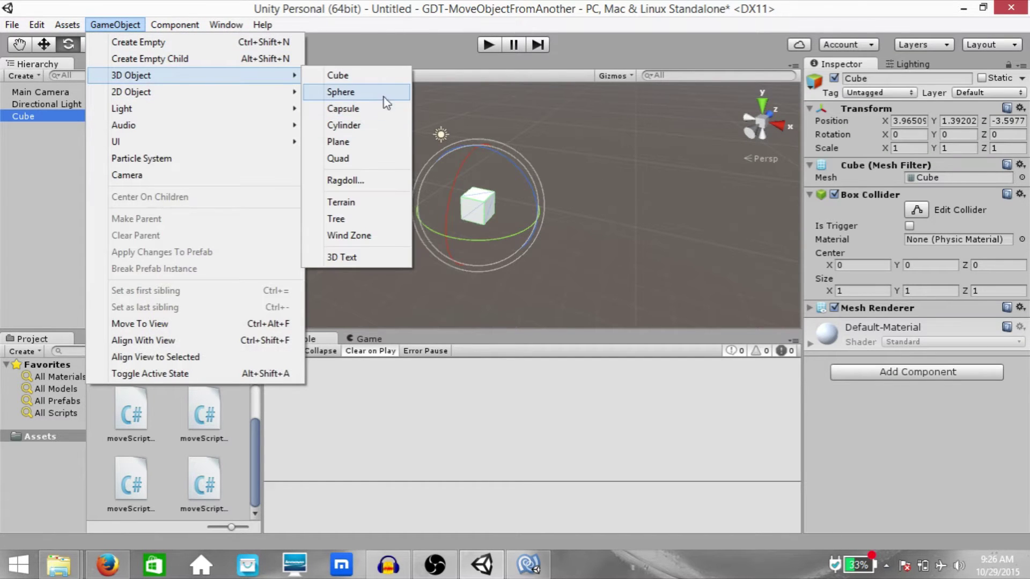
pyautogui.click(385, 102)
# Place the sphere just right of the cube, at 7.43, 0.4, -1.62
pyautogui.moveTo(600, 211); pyautogui.dragTo(574, 218)
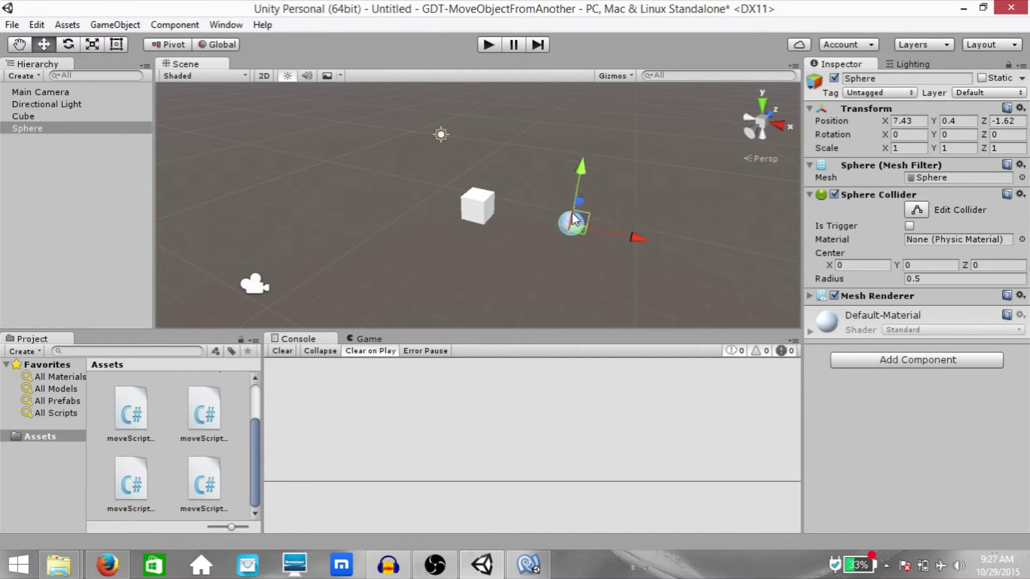
pyautogui.click(477, 206)
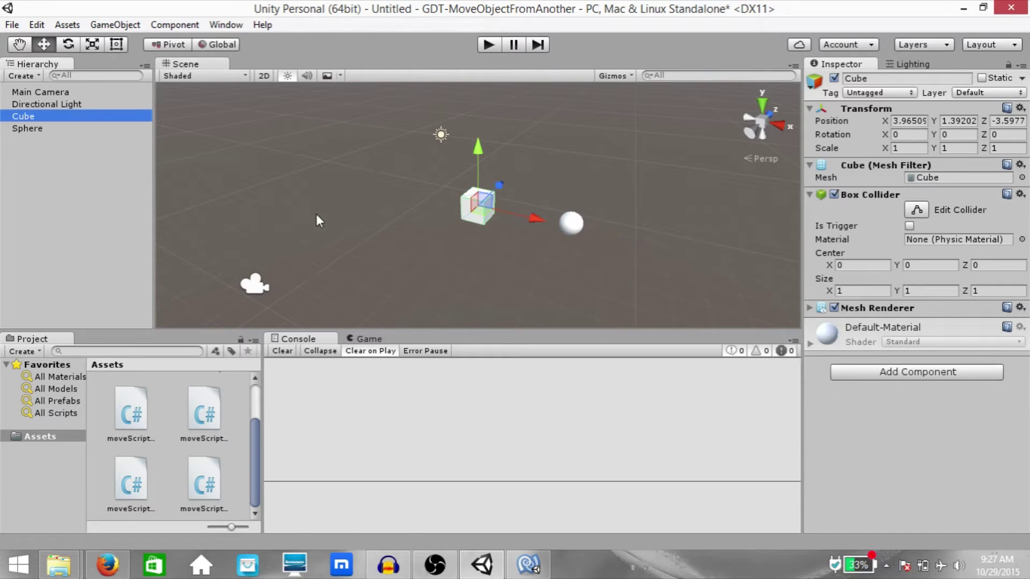
pyautogui.click(571, 224)
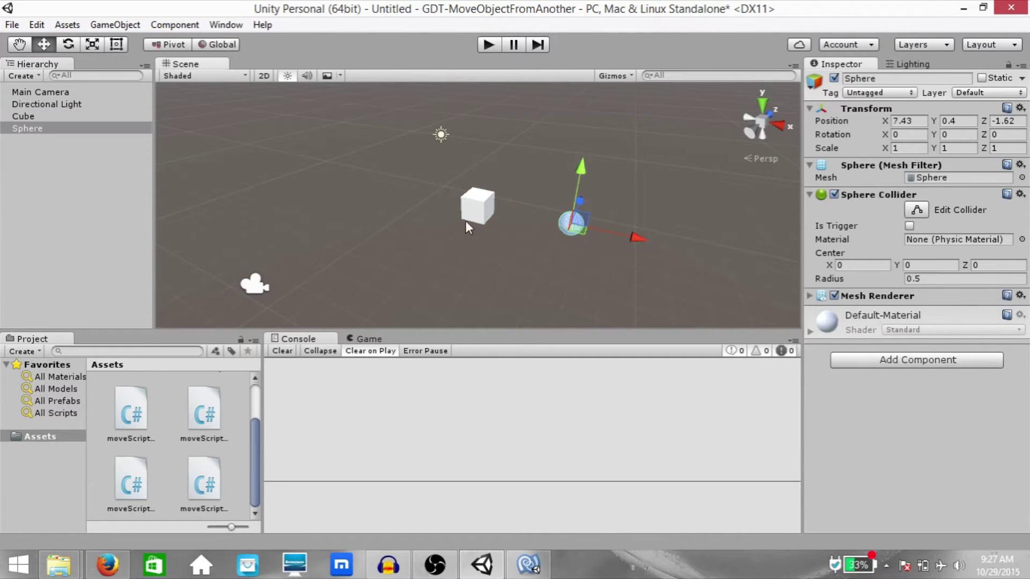
# Parent the sphere under the cube and move the cube so the sphere follows
pyautogui.click(476, 203)
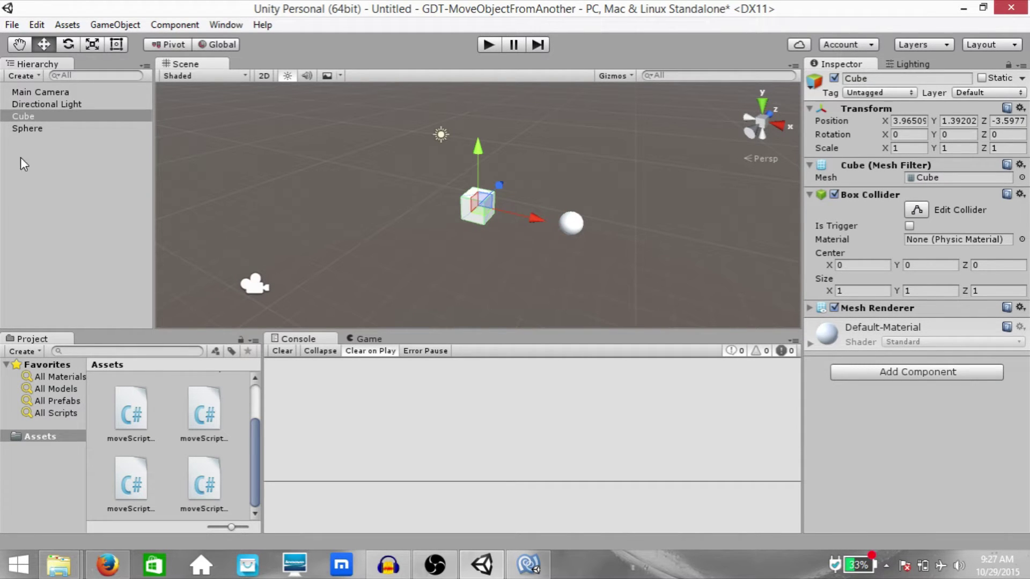
pyautogui.moveTo(31, 128); pyautogui.dragTo(34, 115)
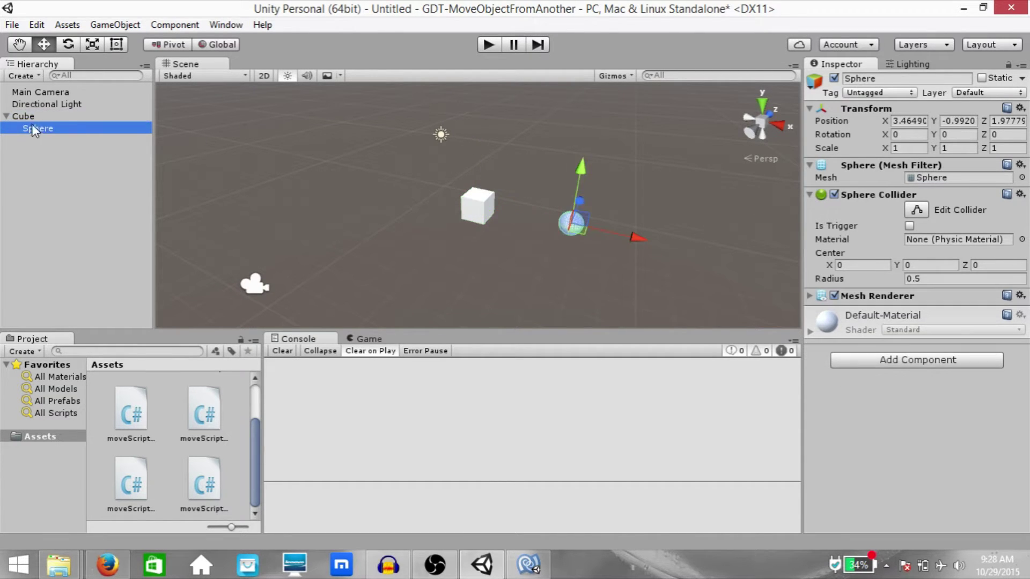
pyautogui.click(473, 208)
pyautogui.moveTo(473, 208)
pyautogui.mouseDown()
pyautogui.moveTo(375, 189)
pyautogui.moveTo(526, 177)
pyautogui.moveTo(526, 213)
pyautogui.moveTo(542, 224)
pyautogui.moveTo(472, 214)
pyautogui.mouseUp()
# Rotate the cube to swing the sphere around, then detach the sphere to the root
pyautogui.press('e')
pyautogui.moveTo(502, 184); pyautogui.dragTo(519, 94)
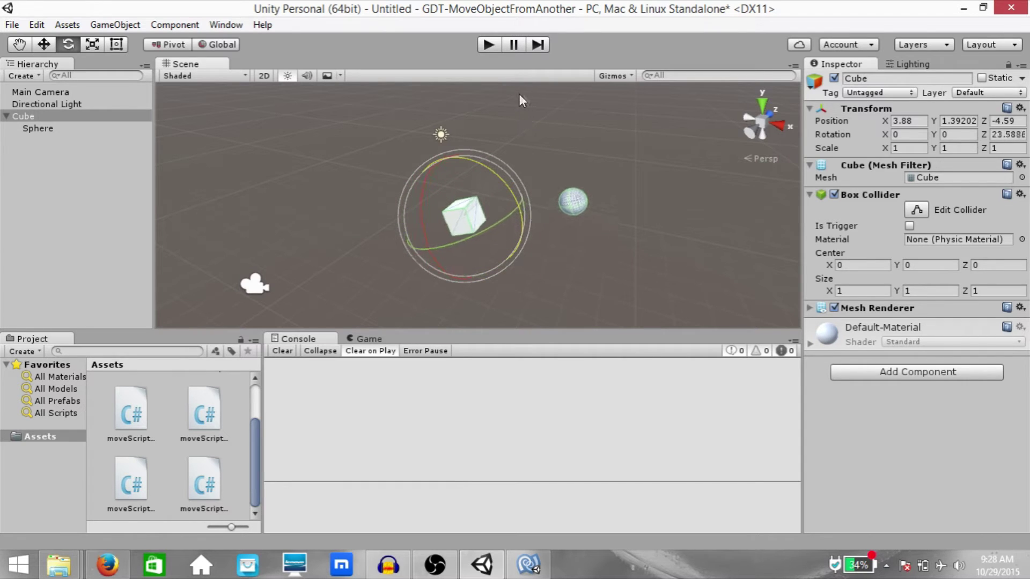
pyautogui.click(564, 234)
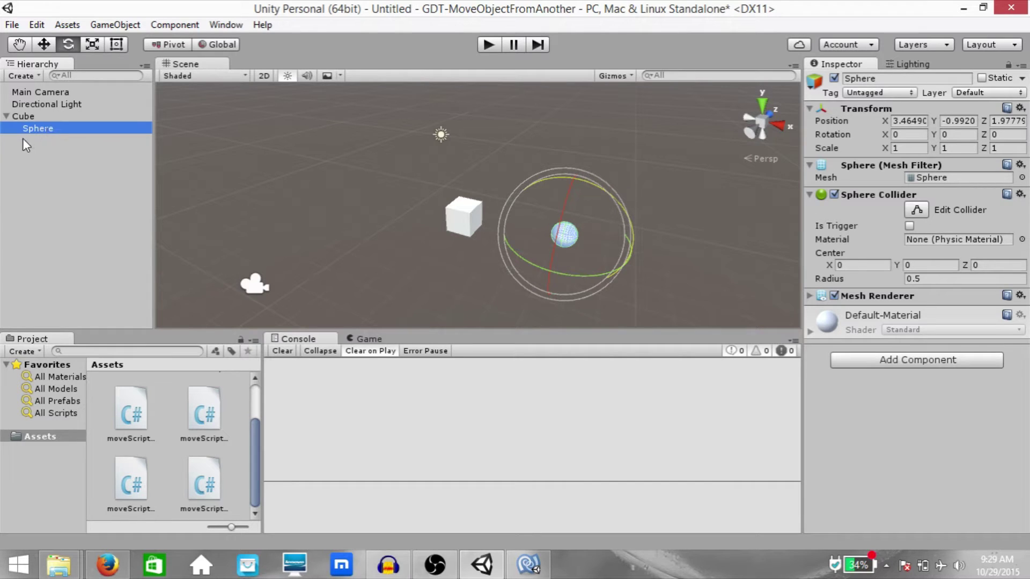
pyautogui.moveTo(32, 124); pyautogui.dragTo(32, 67)
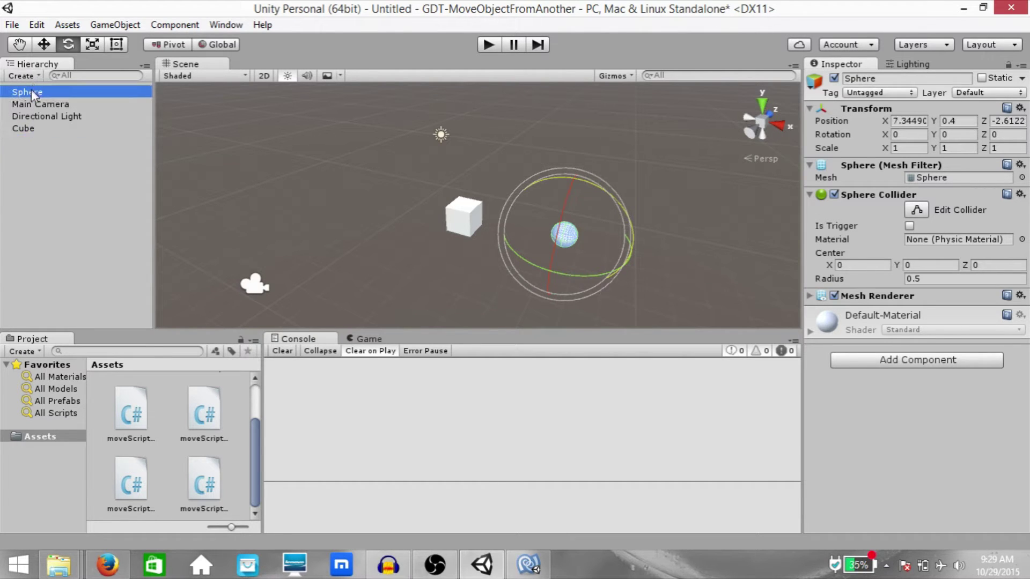
# Place Sphere below Cube, then add a new moveScript06 script to the cube and open it
pyautogui.moveTo(37, 140); pyautogui.dragTo(34, 134)
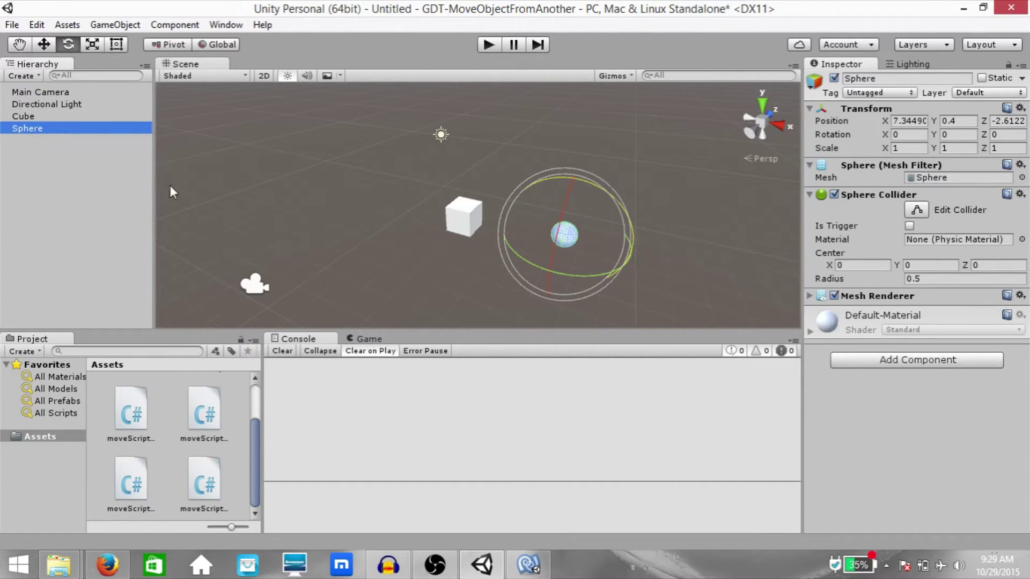
pyautogui.click(25, 119)
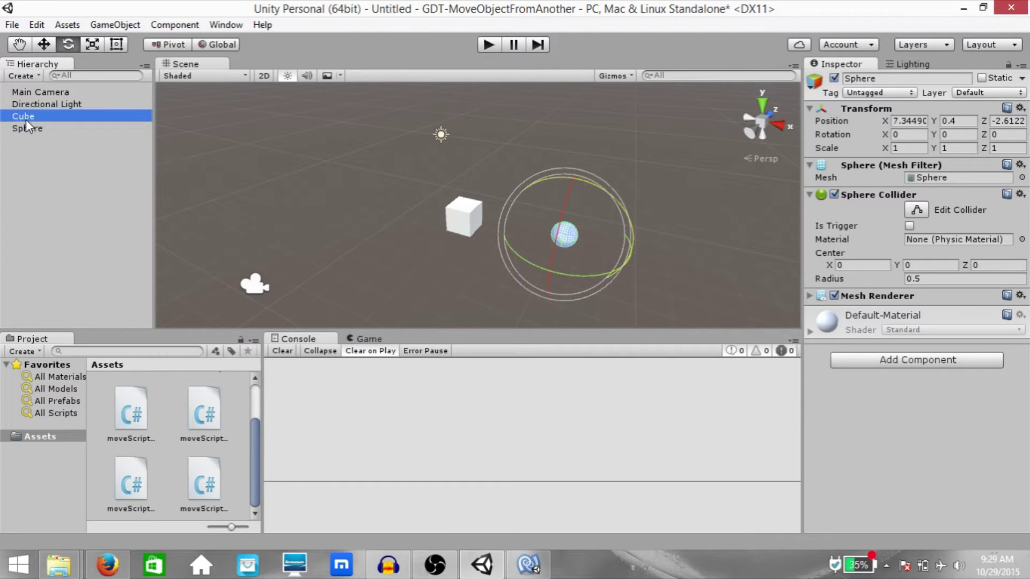
pyautogui.hotkey('ctrl', 'shift', 'a')
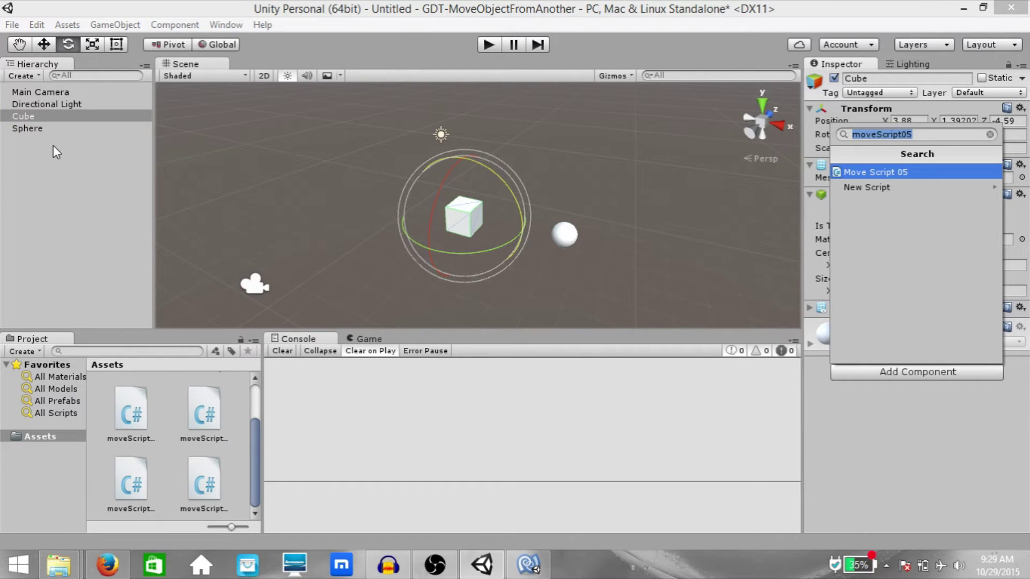
pyautogui.write('moveScript06')
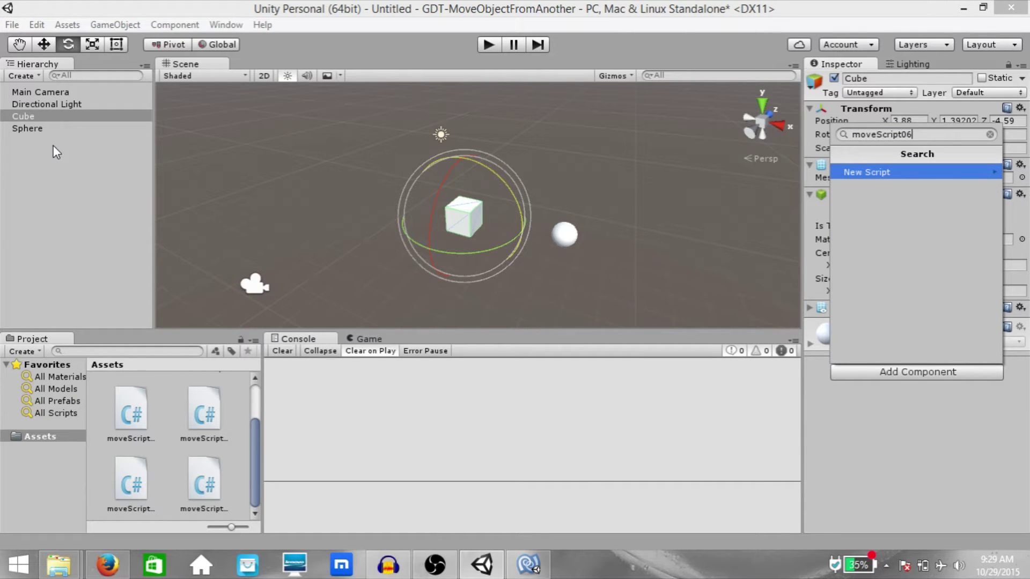
pyautogui.press('Return')
pyautogui.press('Return')
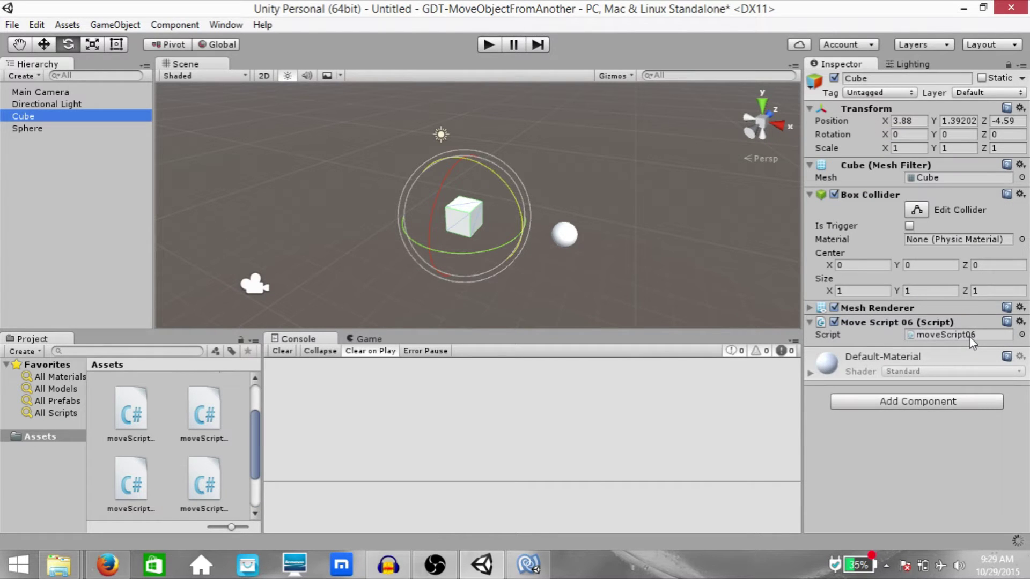
pyautogui.doubleClick(970, 337)
# Declare the field 'public GameObject otherObject;' in moveScript06
pyautogui.write('public')
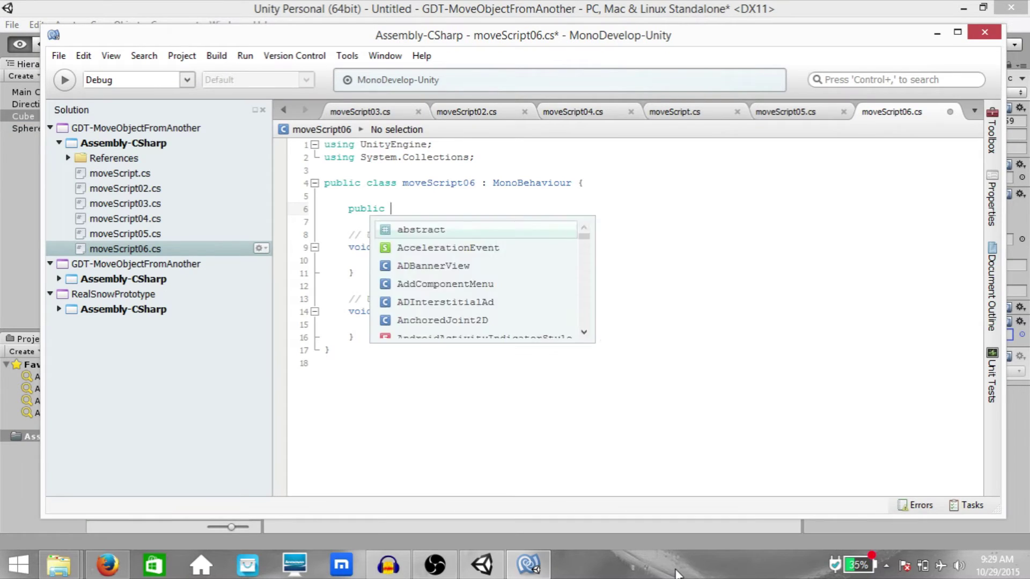
pyautogui.press('Return')
pyautogui.hotkey('ctrl', 'z')
pyautogui.write('gameObject otherObjec')
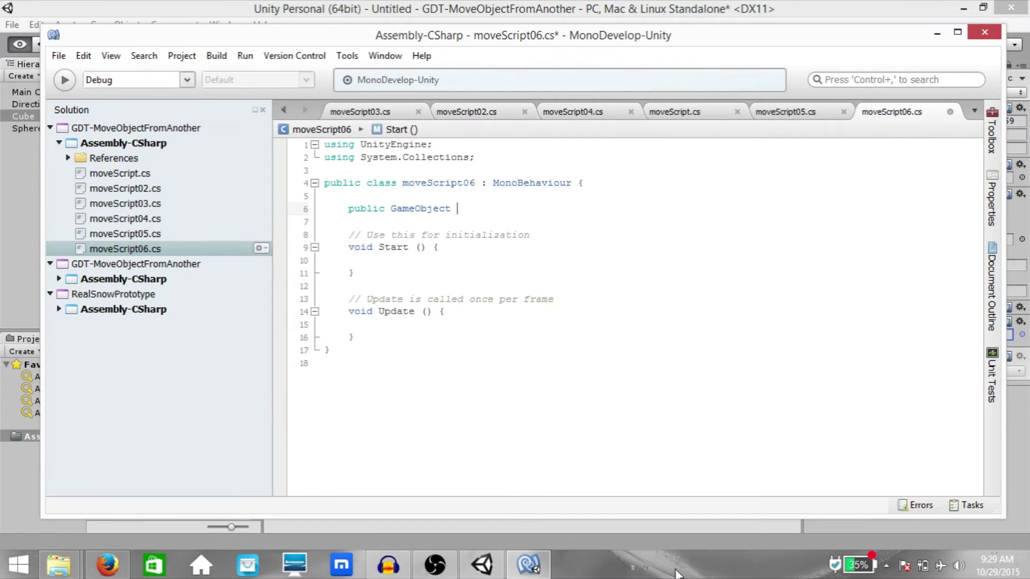
pyautogui.write('t;')
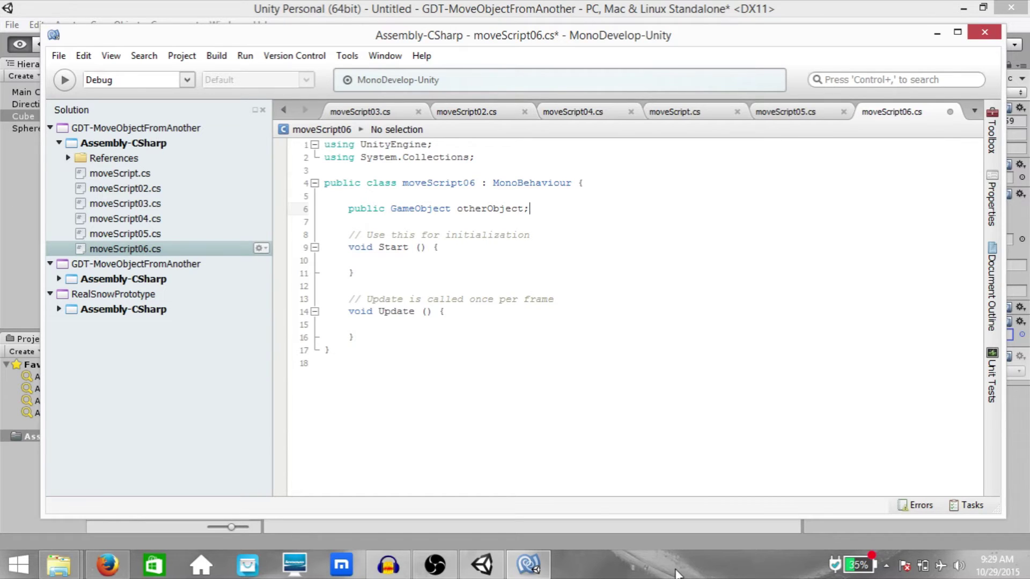
pyautogui.press('Return')
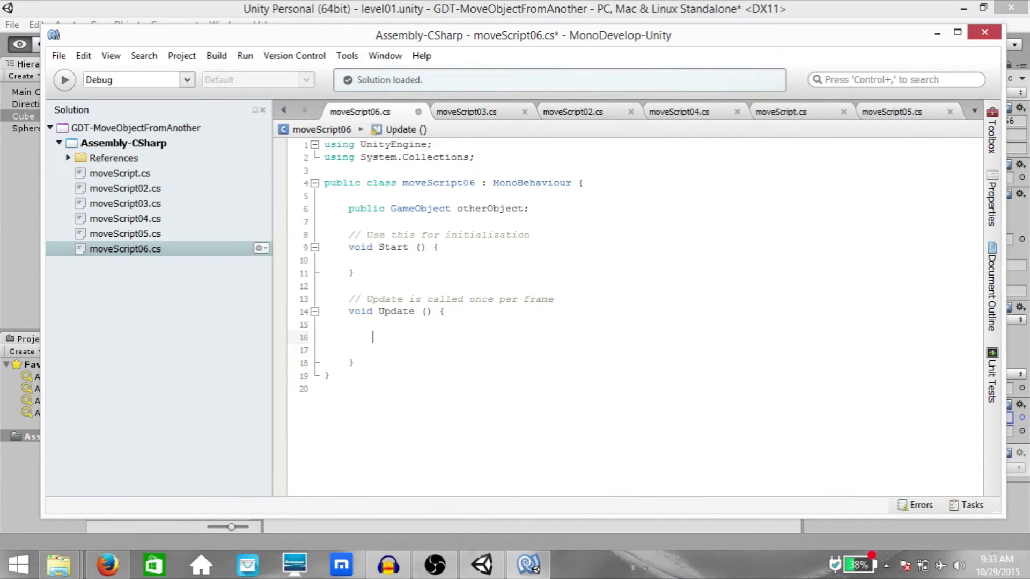
# Write 'otherObject.transform.position = transform.TransformPoint(0, 2, 1);' in Update and save the script
pyautogui.write('otherObject.transform.')
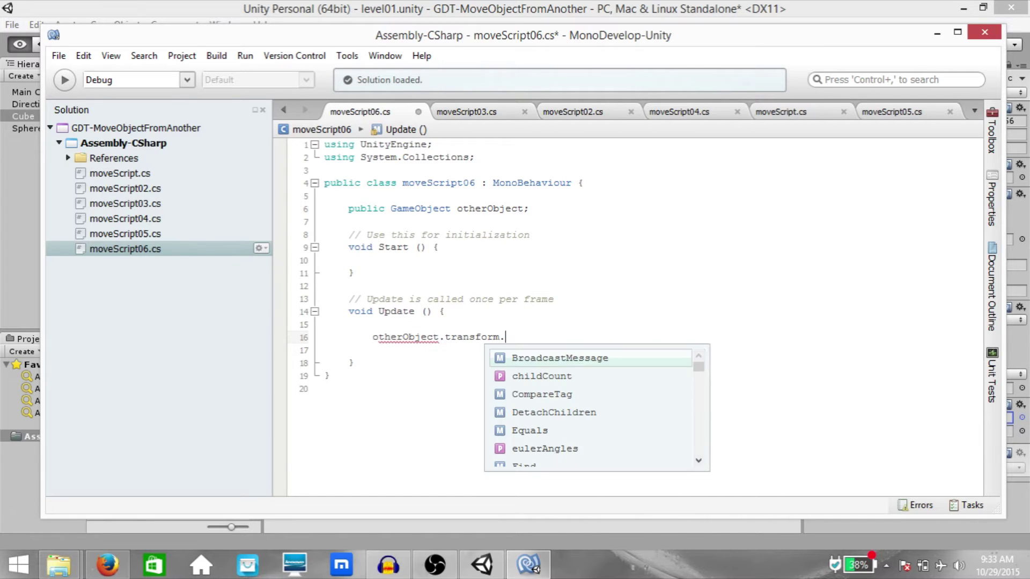
pyautogui.write('position = ')
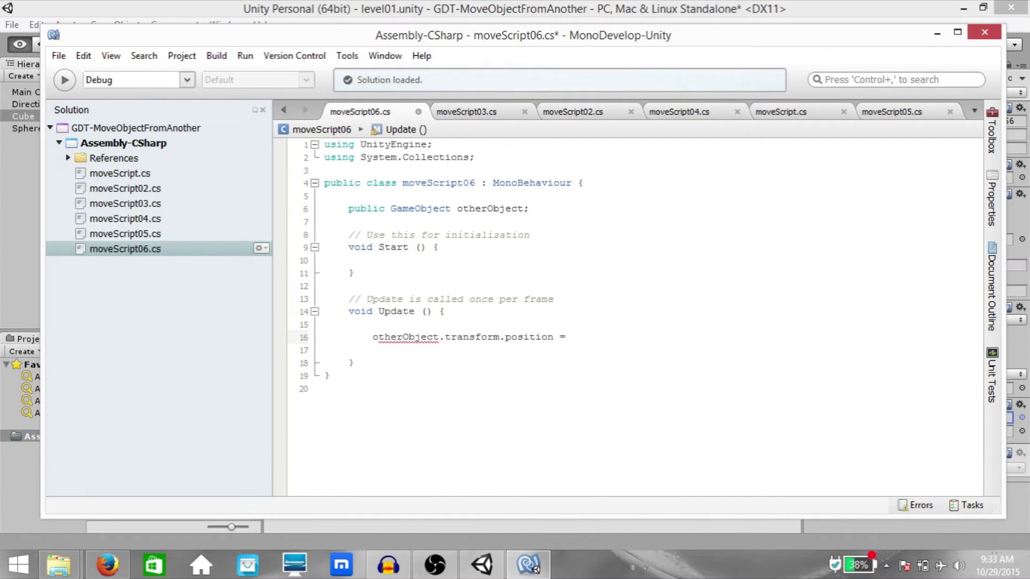
pyautogui.write('transform.transpo')
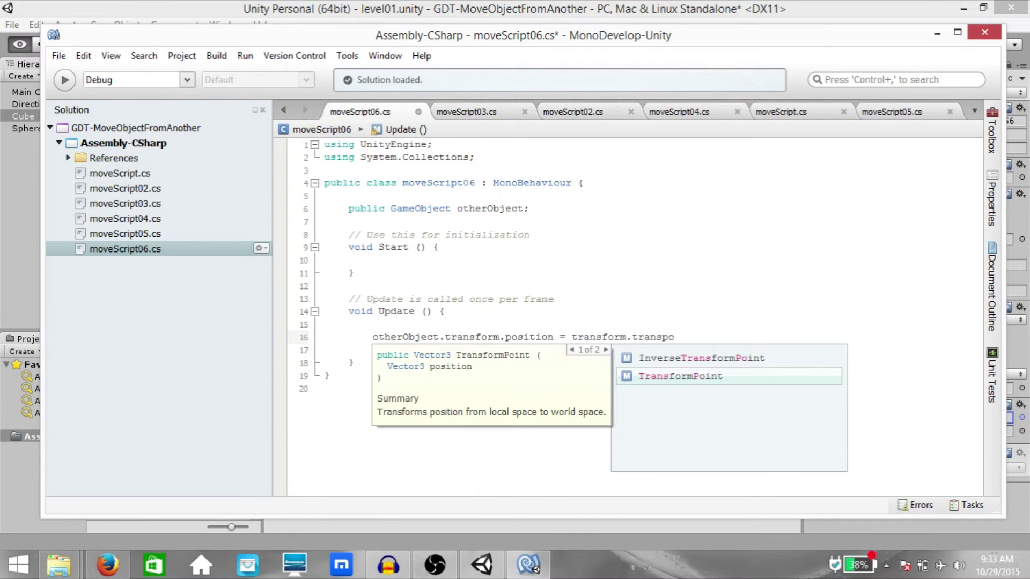
pyautogui.press('Up')
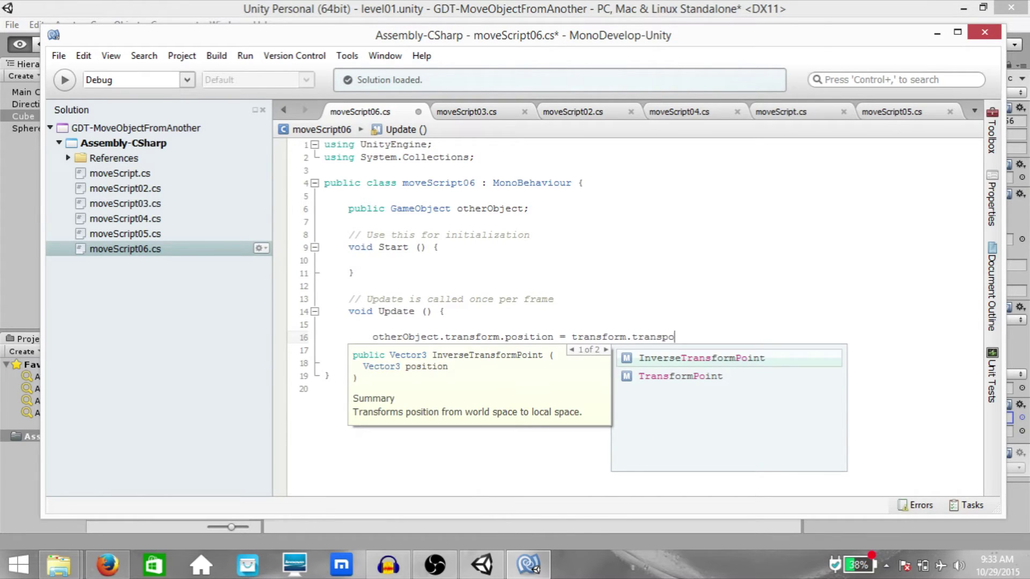
pyautogui.press('Down')
pyautogui.press('Return')
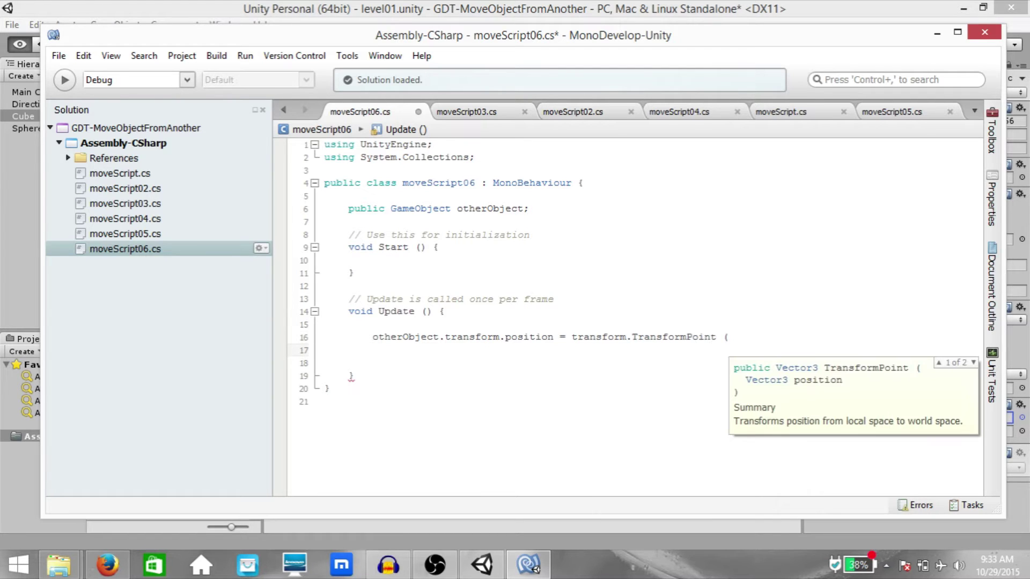
pyautogui.write('0, ')
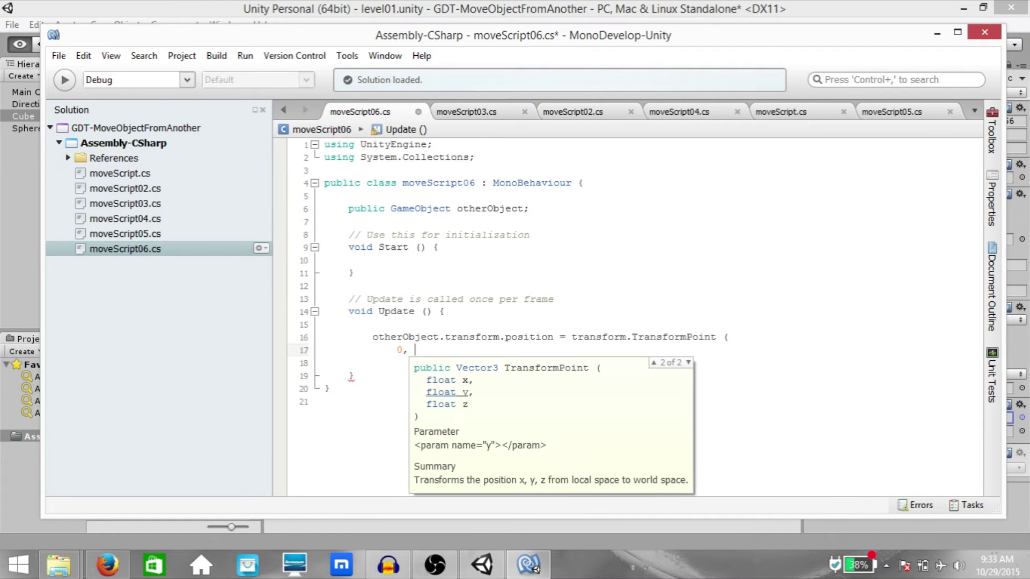
pyautogui.write('2,')
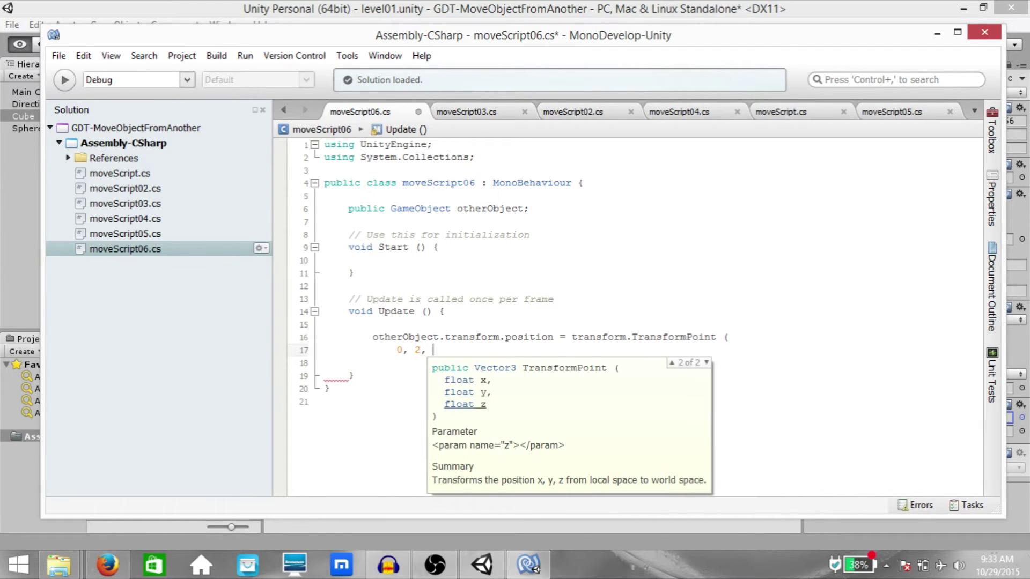
pyautogui.write(' 1);')
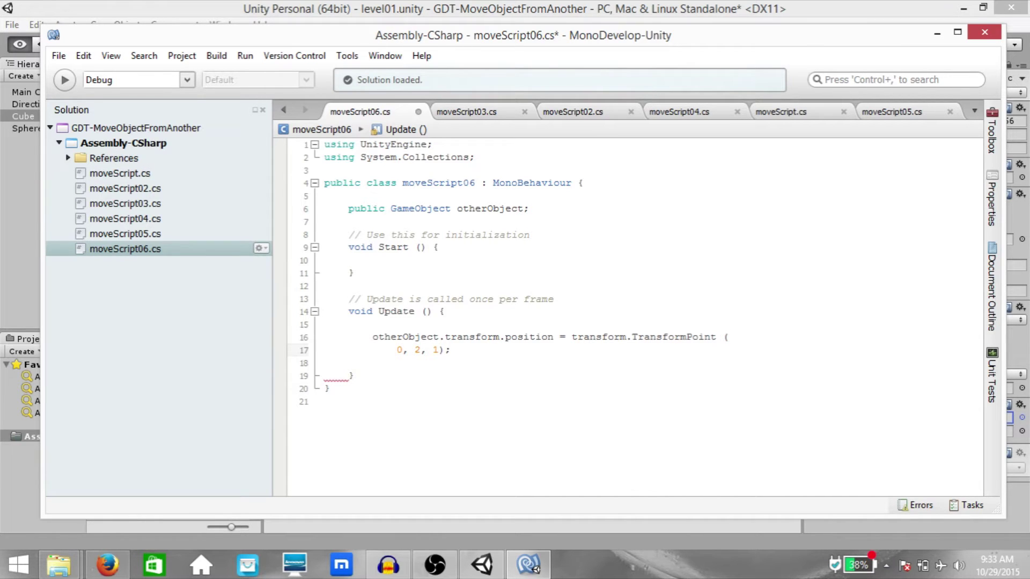
pyautogui.hotkey('ctrl', 's')
# In Unity, assign Sphere to the cube script's Other Object field
pyautogui.hotkey('alt', 'Tab')
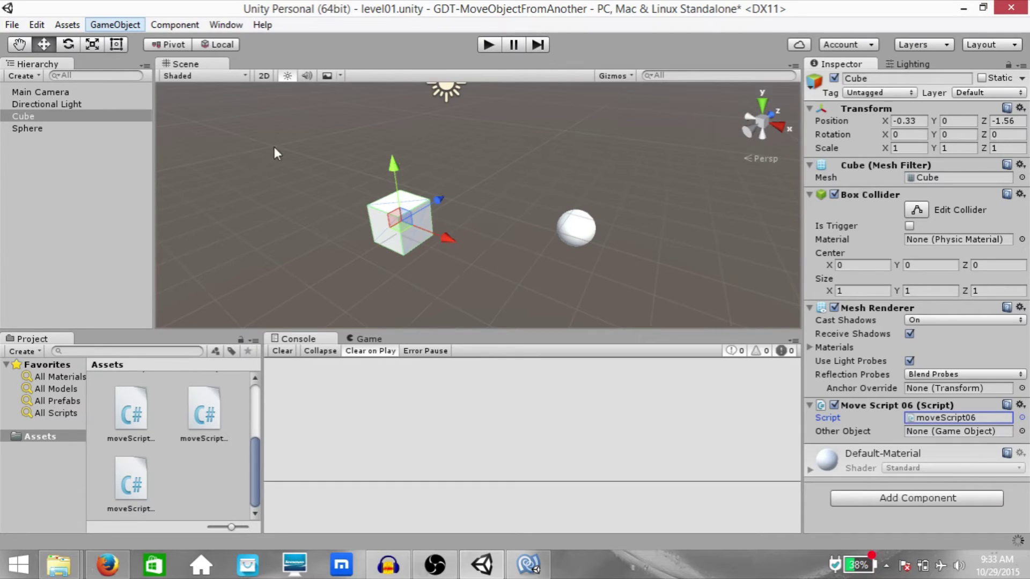
pyautogui.click(21, 130)
pyautogui.moveTo(19, 126); pyautogui.dragTo(935, 433)
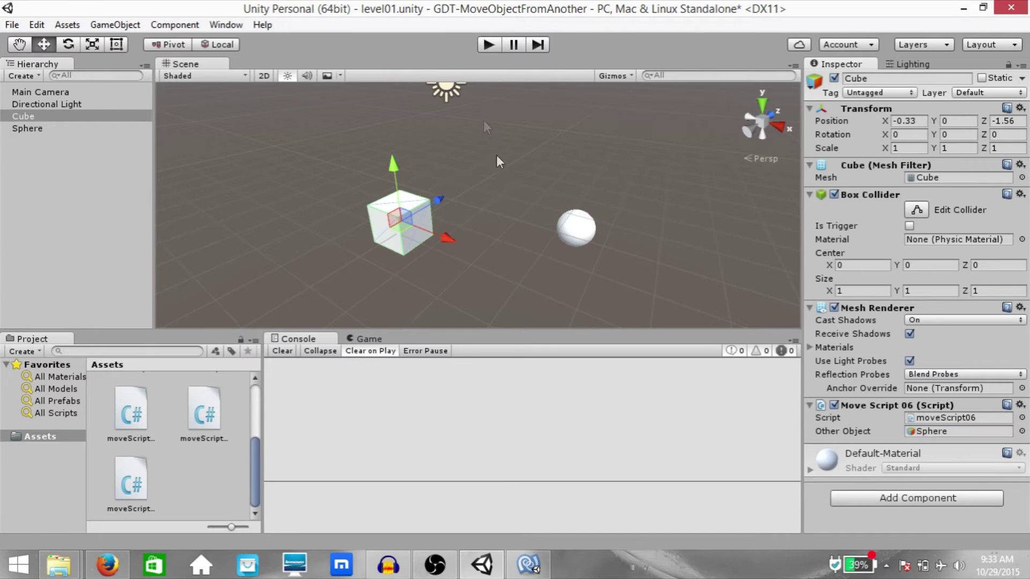
pyautogui.click(489, 44)
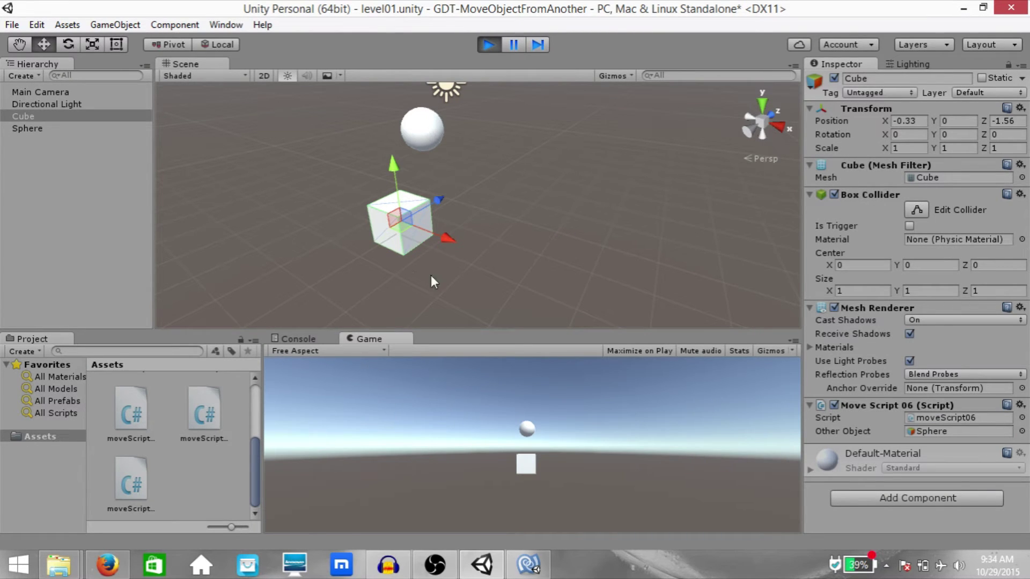
pyautogui.moveTo(405, 239); pyautogui.dragTo(468, 232)
pyautogui.press('e')
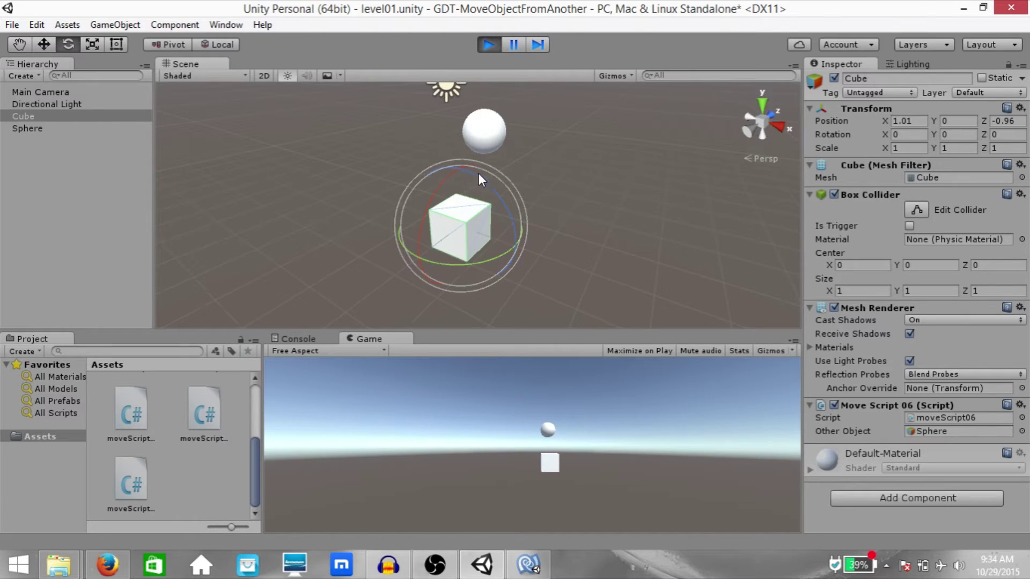
pyautogui.moveTo(478, 173); pyautogui.dragTo(545, 102)
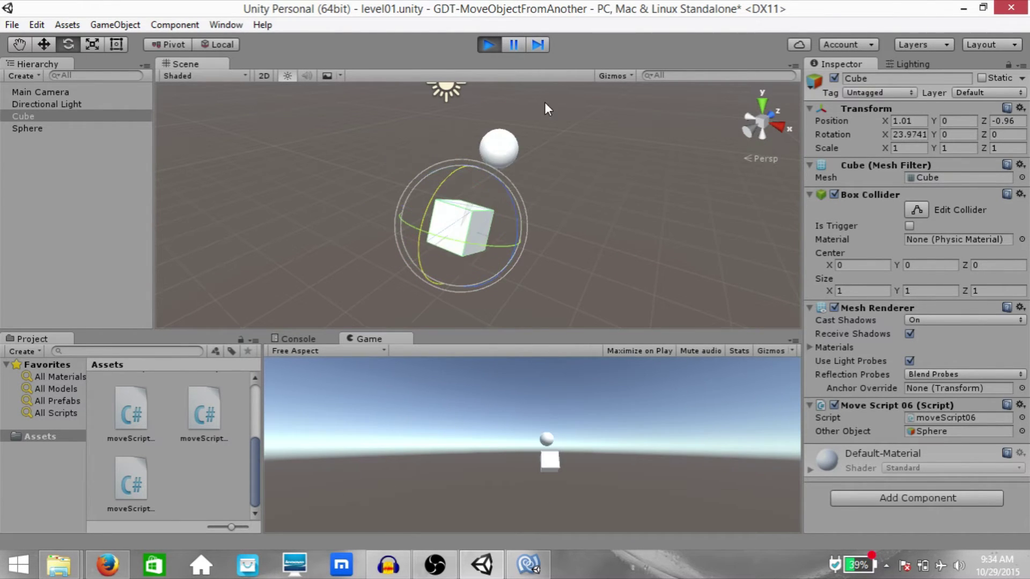
pyautogui.click(489, 44)
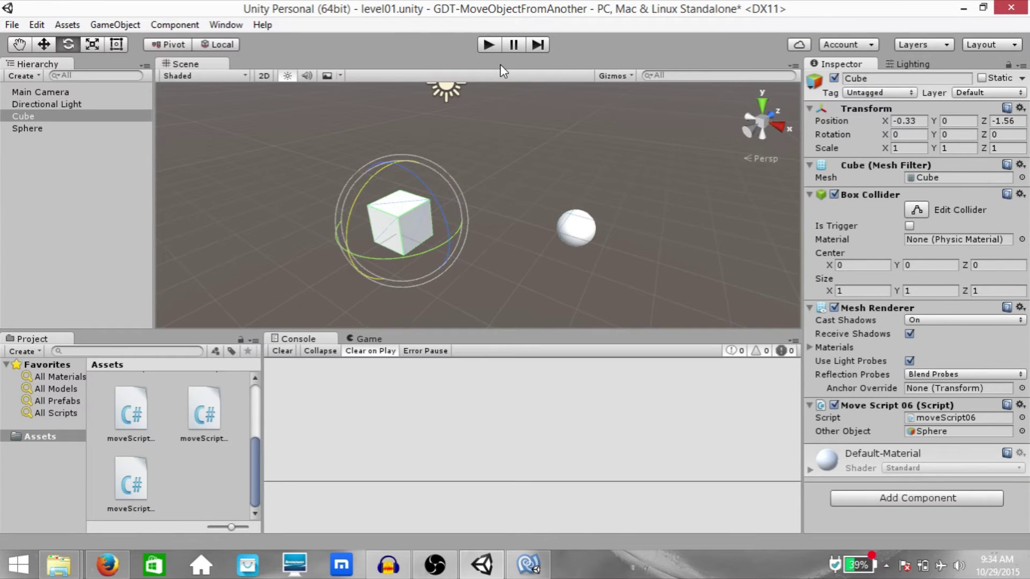
# Return to MonoDevelop and highlight the hard-coded 0, 2, 1 offset on line 17
pyautogui.hotkey('alt', 'Tab')
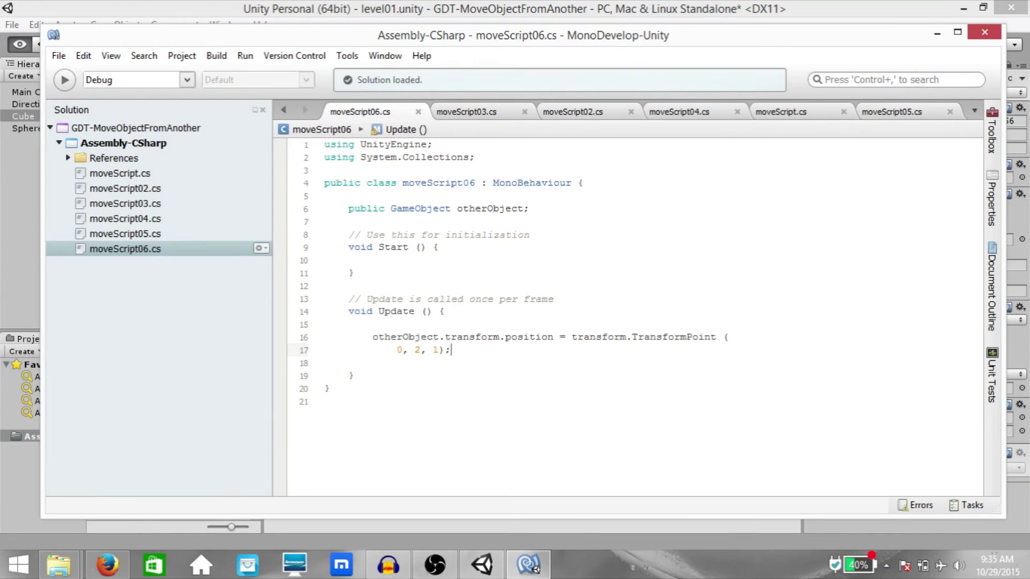
pyautogui.moveTo(398, 351); pyautogui.dragTo(438, 350)
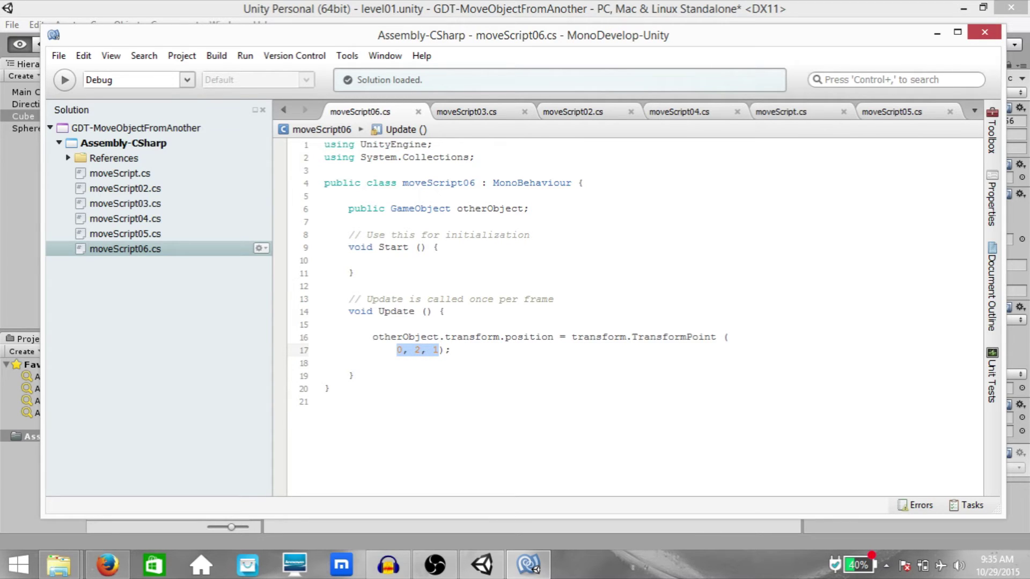
pyautogui.click(592, 336)
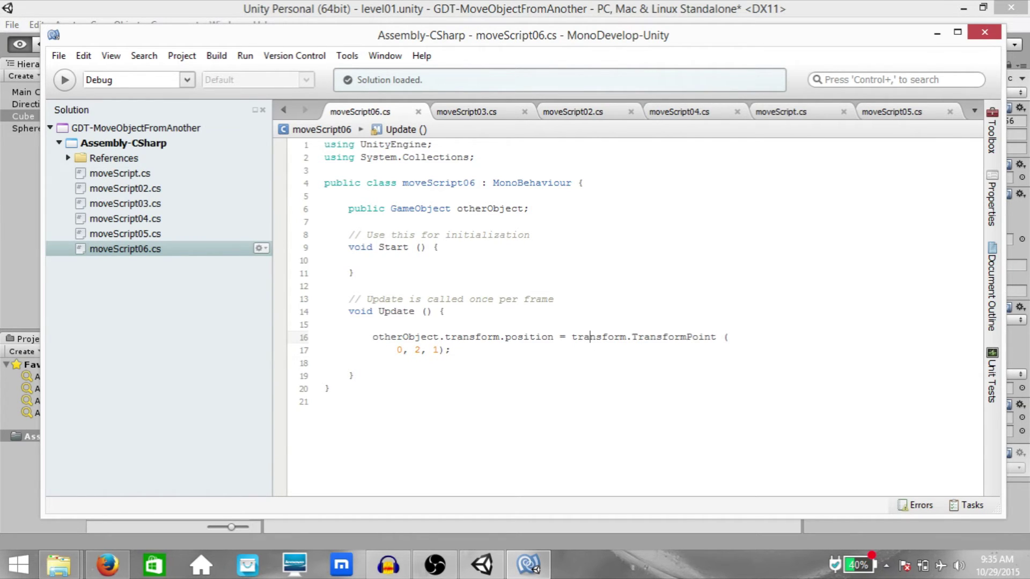
pyautogui.click(440, 350)
# Add 'public Vector3 pos;' below the otherObject field
pyautogui.press('Up')
pyautogui.press('Up')
pyautogui.press('Up')
pyautogui.press('Up')
pyautogui.press('Up')
pyautogui.press('Up')
pyautogui.press('Up')
pyautogui.press('Up')
pyautogui.press('Up')
pyautogui.press('Up')
pyautogui.press('Up')
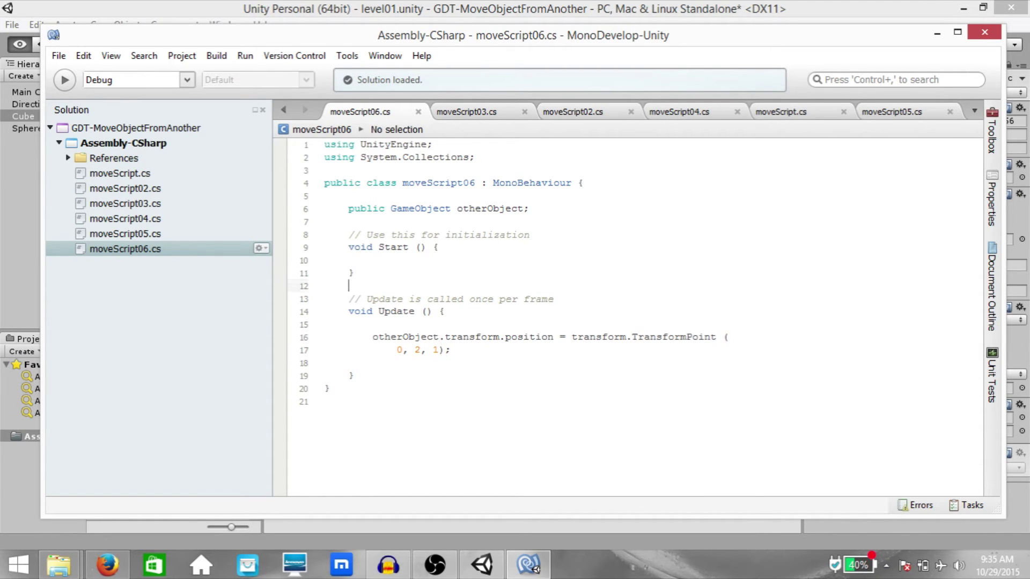
pyautogui.press('End')
pyautogui.press('Return')
pyautogui.write('public Vector3 p')
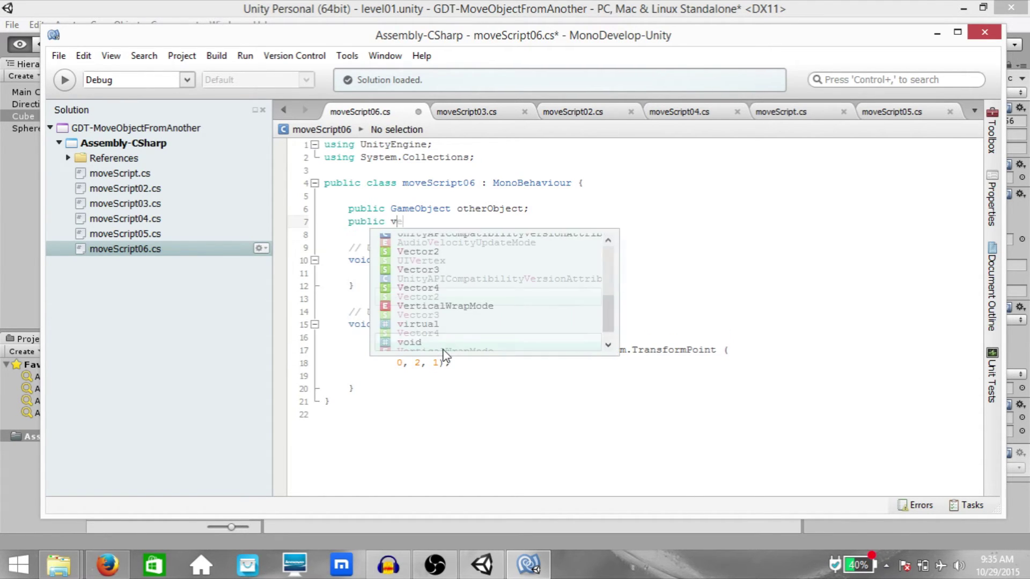
pyautogui.write('os;')
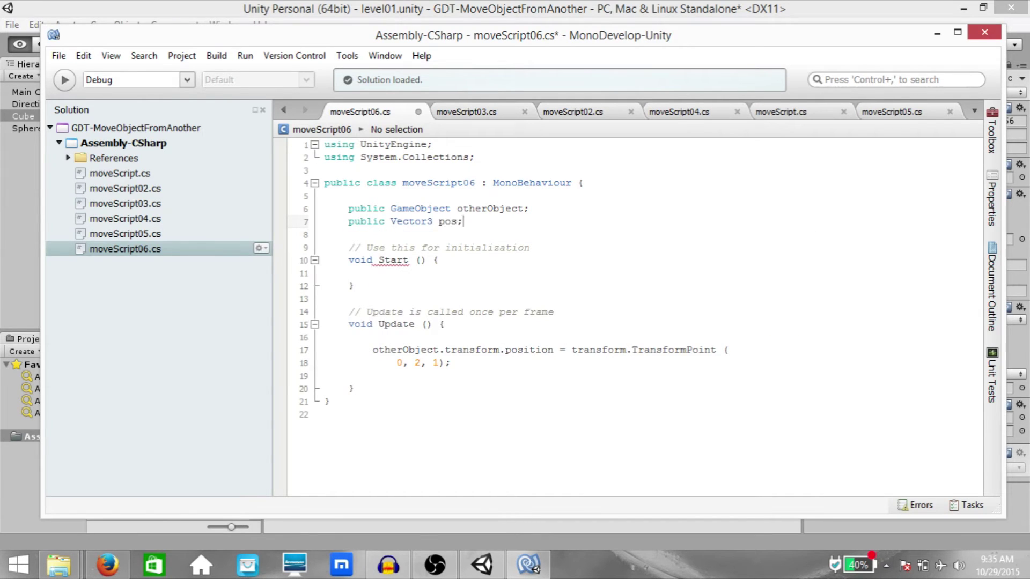
# Replace the 0, 2, 1 arguments of TransformPoint with pos and save the script
pyautogui.press('Down')
pyautogui.press('Down')
pyautogui.press('Down')
pyautogui.press('Down')
pyautogui.press('Down')
pyautogui.press('Down')
pyautogui.press('Down')
pyautogui.press('Down')
pyautogui.press('Down')
pyautogui.press('Down')
pyautogui.press('Down')
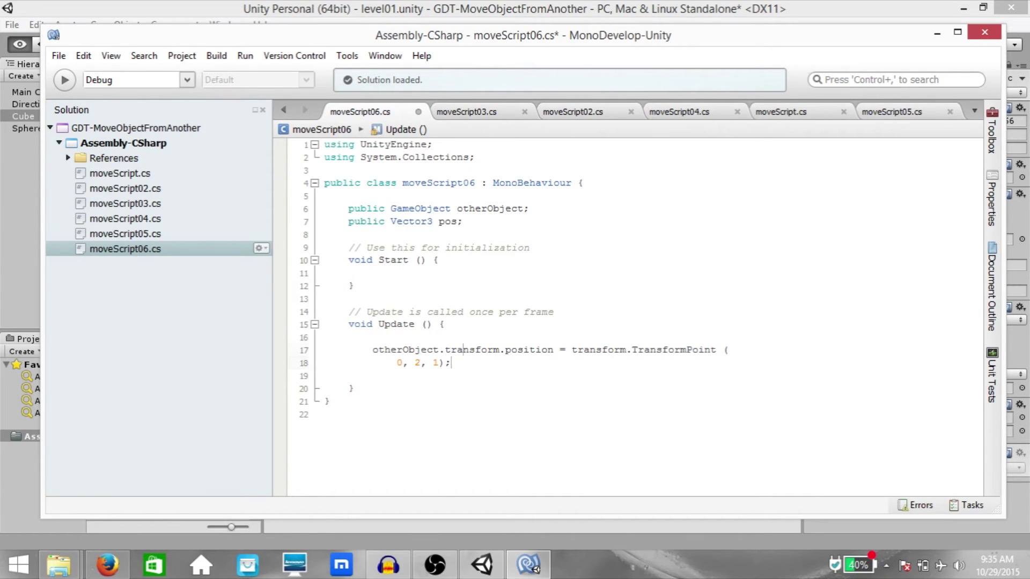
pyautogui.hotkey('shift', 'Left')
pyautogui.hotkey('shift', 'Left')
pyautogui.hotkey('shift', 'Left')
pyautogui.hotkey('shift', 'Left')
pyautogui.hotkey('shift', 'Left')
pyautogui.hotkey('shift', 'Left')
pyautogui.hotkey('shift', 'Left')
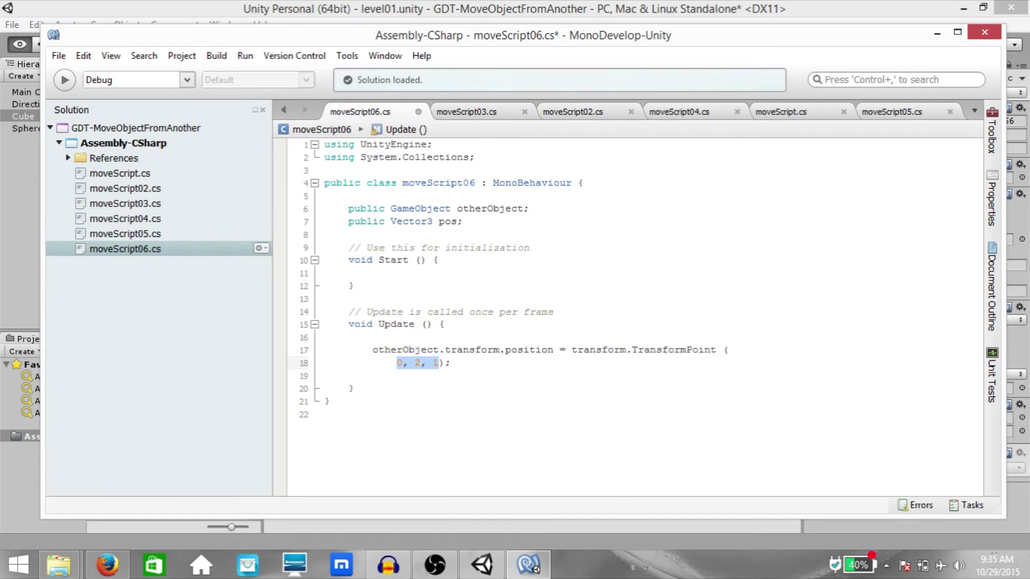
pyautogui.write('pos')
pyautogui.press('Escape')
pyautogui.hotkey('ctrl', 's')
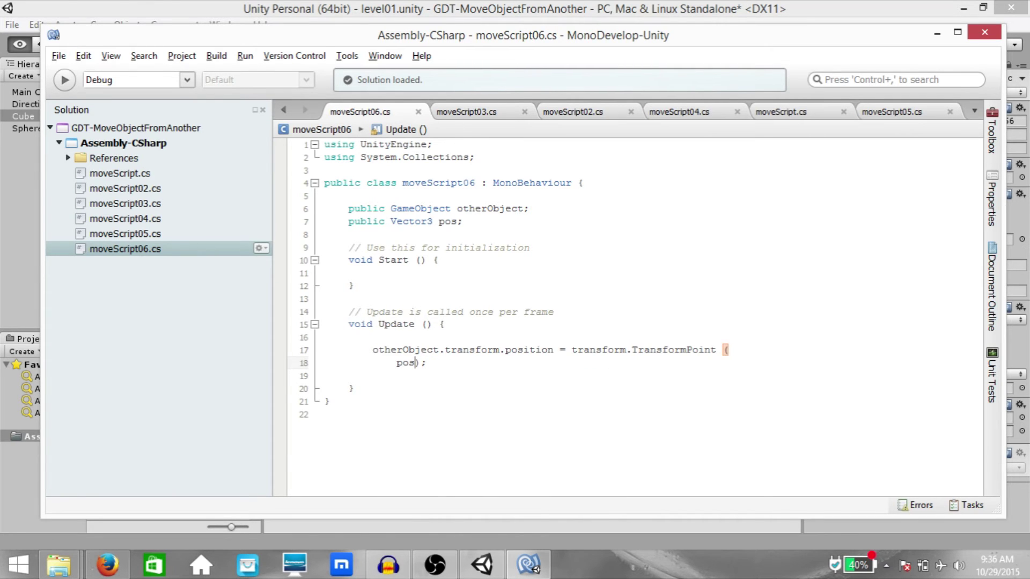
pyautogui.hotkey('alt', 'Tab')
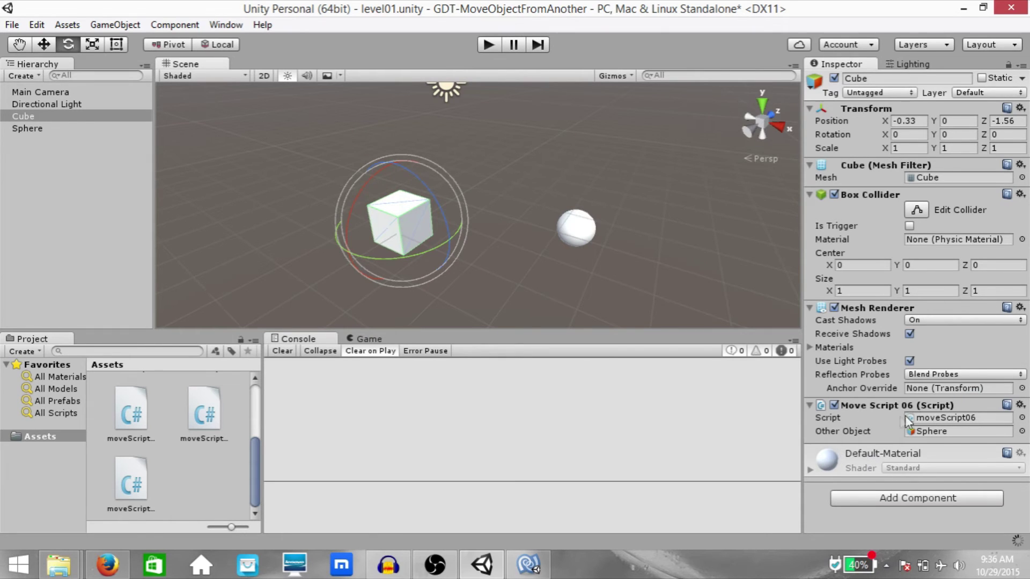
# Start play mode with the Pos offset at 0, 0, 0
pyautogui.click(989, 454)
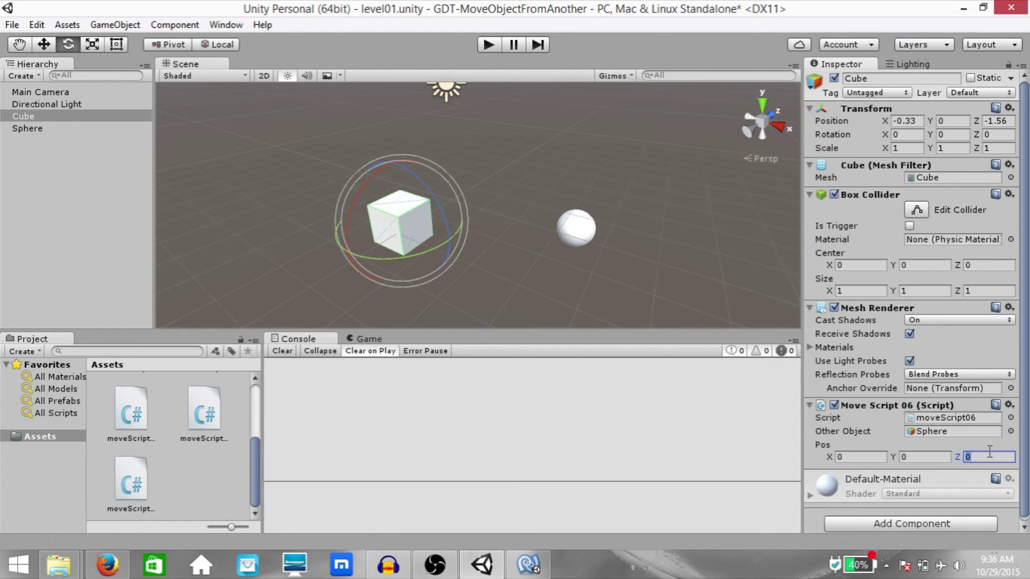
pyautogui.click(490, 44)
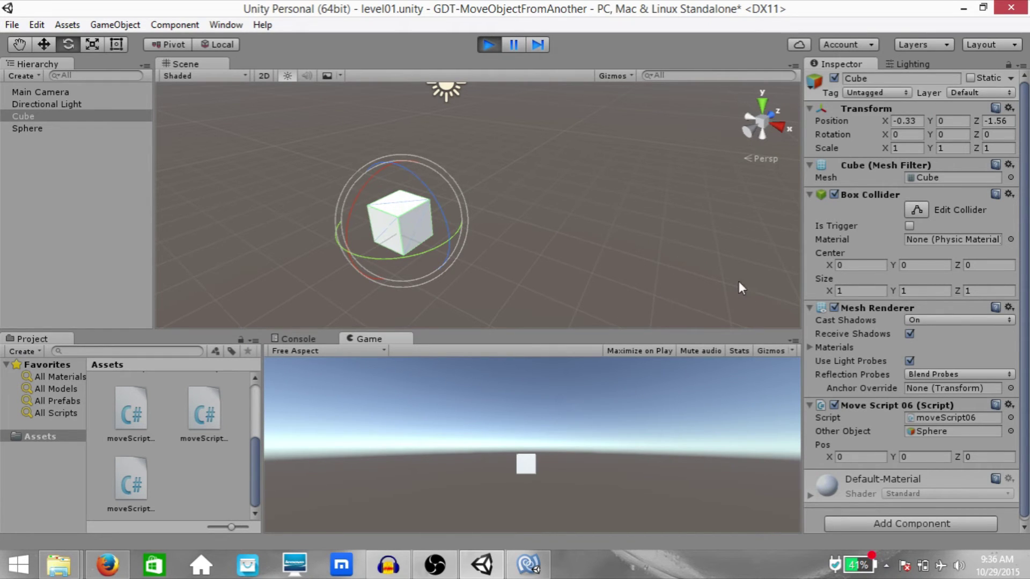
# Enter Pos X 2, Y 4, Z 2, then fine-tune the offset to 2, 3.56, 1.61
pyautogui.click(845, 455)
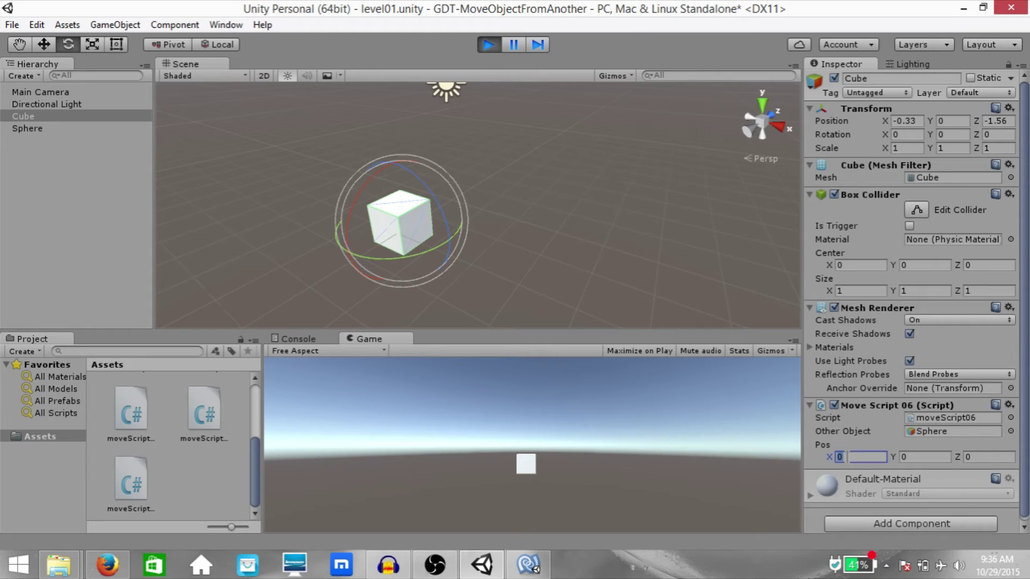
pyautogui.press('Tab')
pyautogui.click(996, 457)
pyautogui.click(858, 457)
pyautogui.write('2')
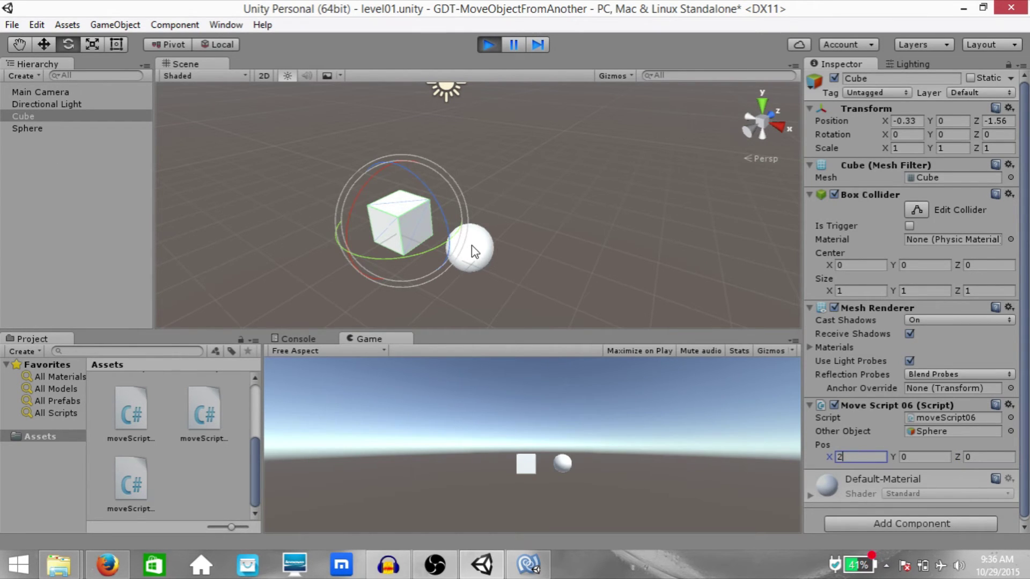
pyautogui.click(932, 457)
pyautogui.write('4')
pyautogui.keyDown('alt'); pyautogui.moveTo(572, 185); pyautogui.dragTo(516, 218); pyautogui.keyUp('alt')
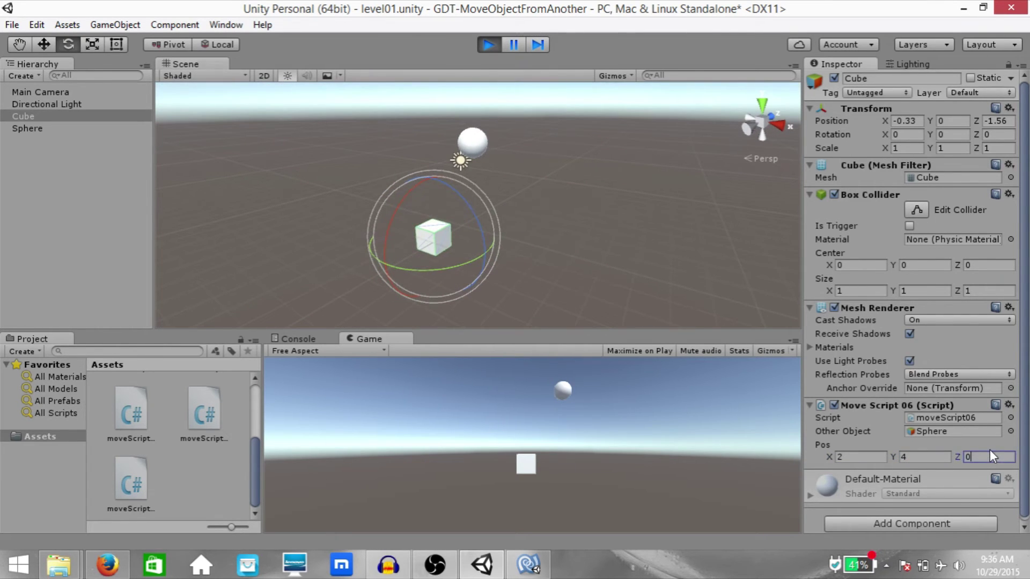
pyautogui.write('2')
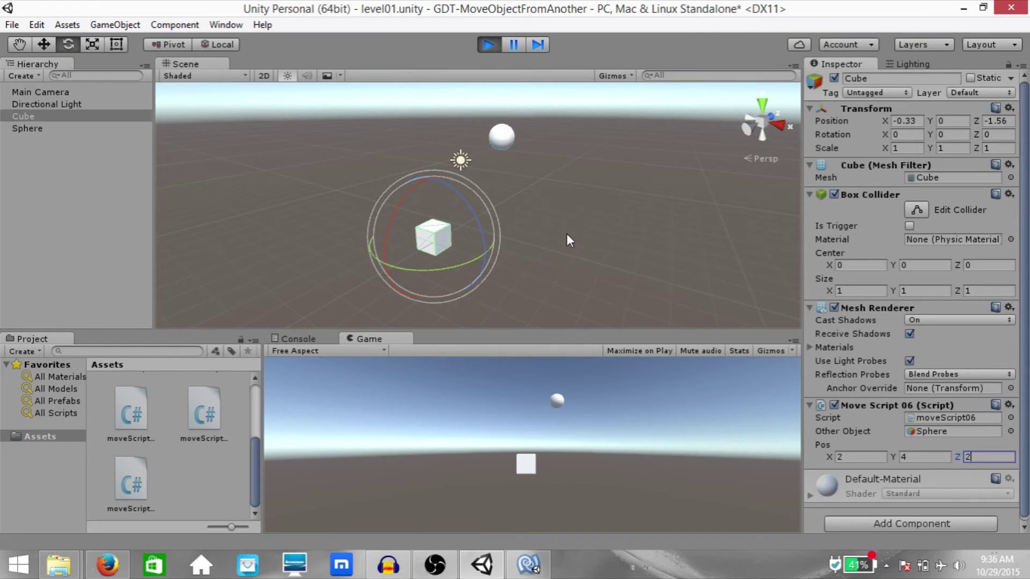
pyautogui.moveTo(891, 453); pyautogui.dragTo(960, 467)
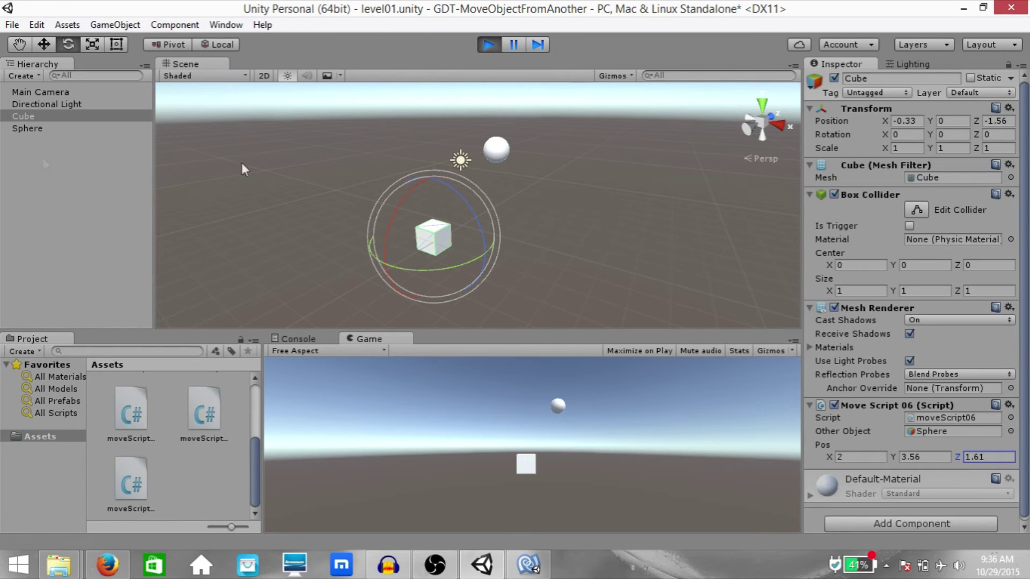
# Rotate the cube around its Z axis so the sphere swings along at its offset
pyautogui.moveTo(451, 198); pyautogui.dragTo(453, 246)
pyautogui.press('w')
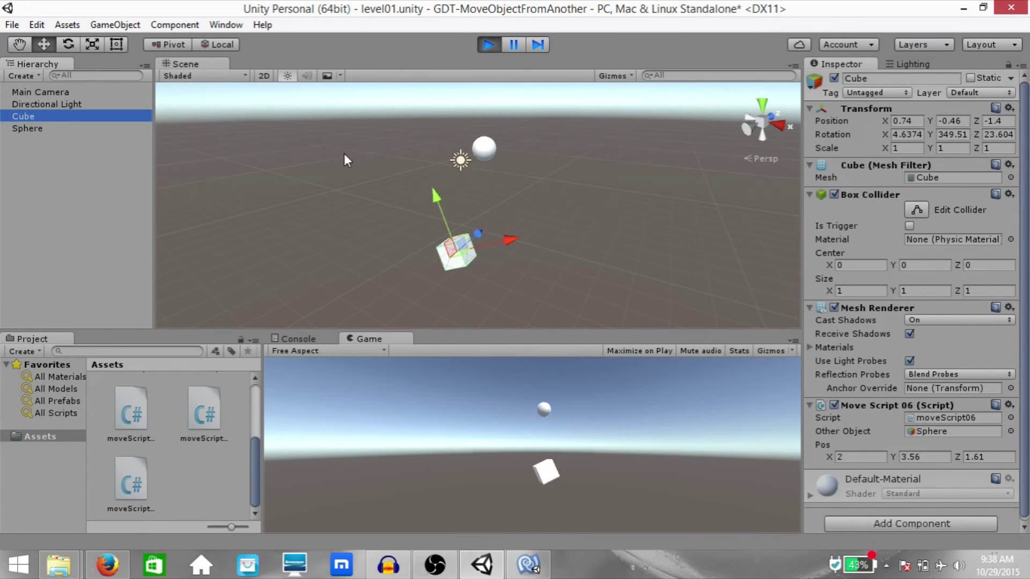